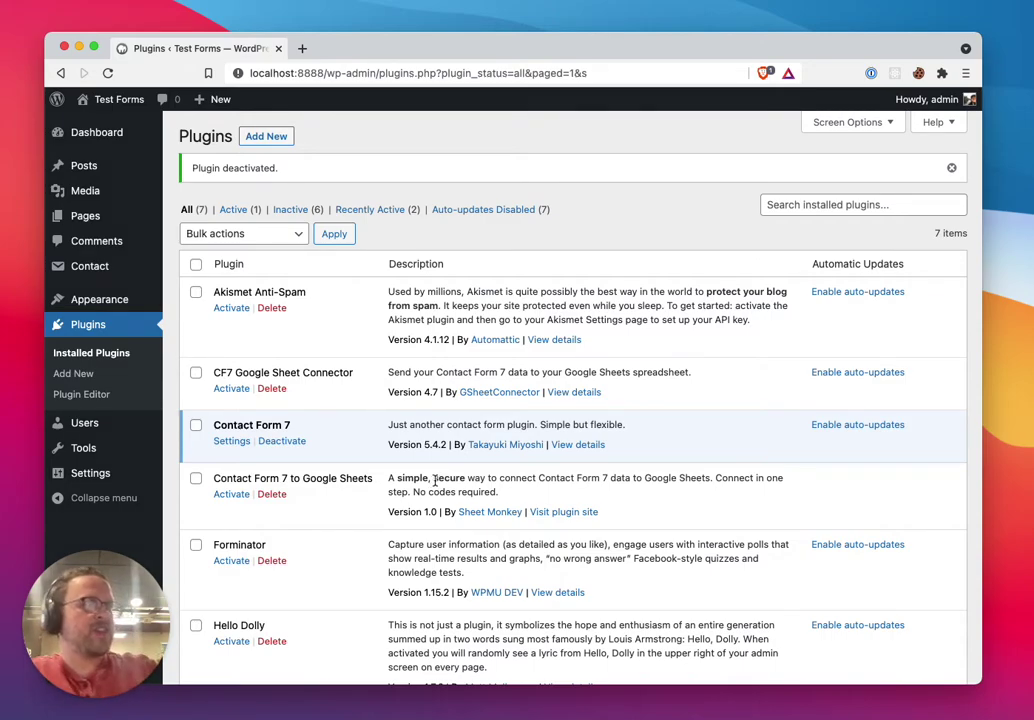
- Activate the Contact Form 7 to Google Sheets plugin and go to the Contact Forms list
left_click(226, 495)
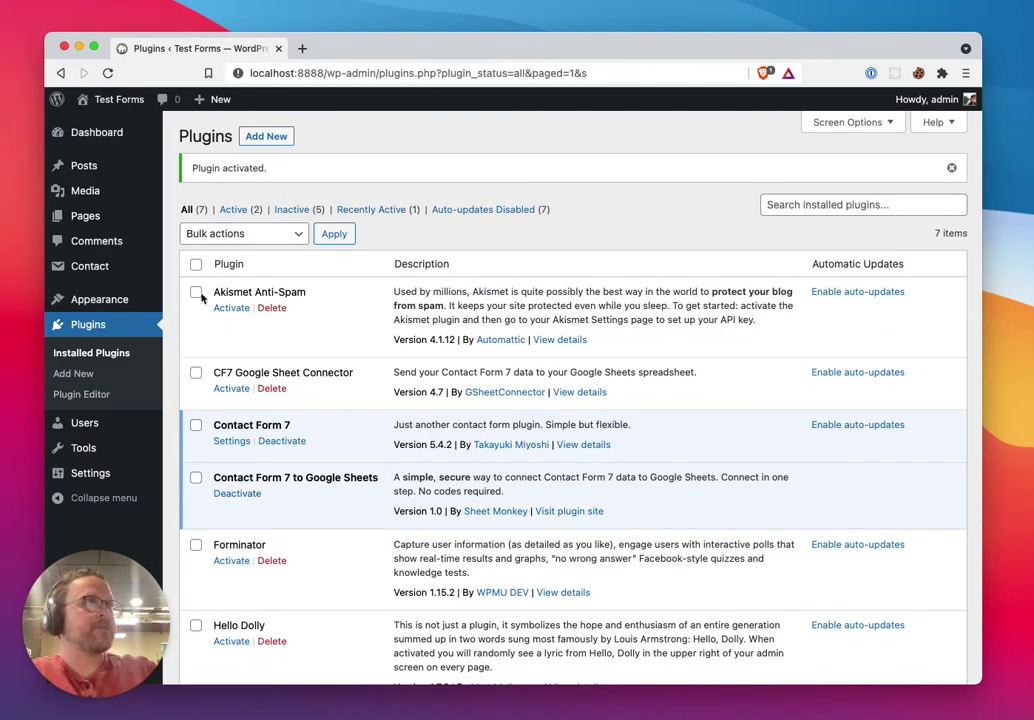
mouse_move(126, 276)
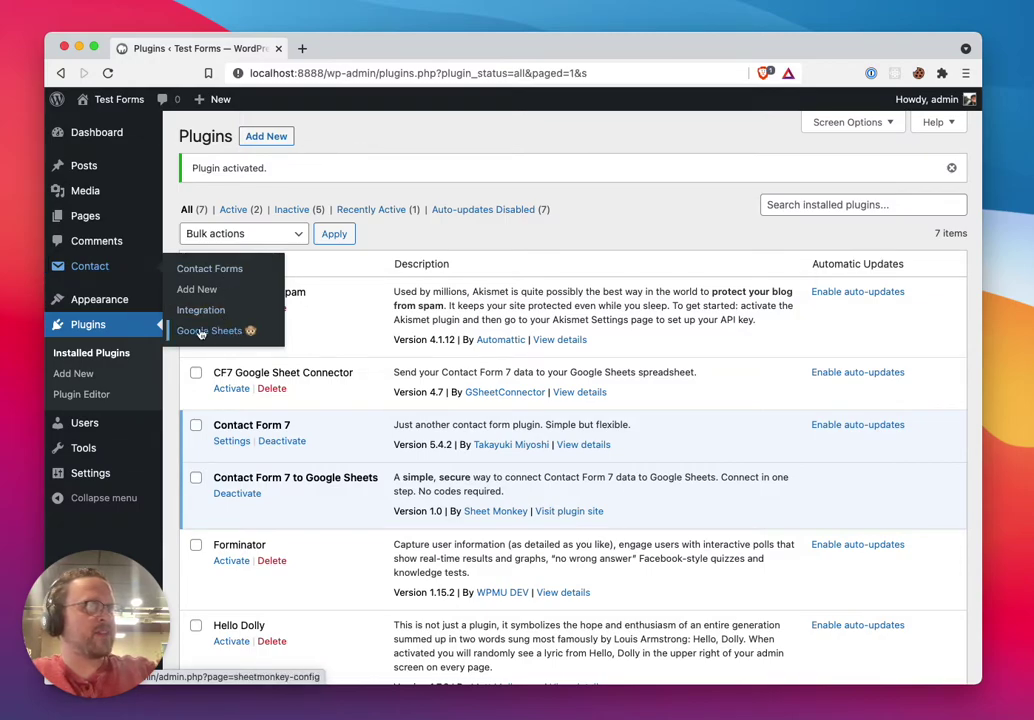
left_click(186, 269)
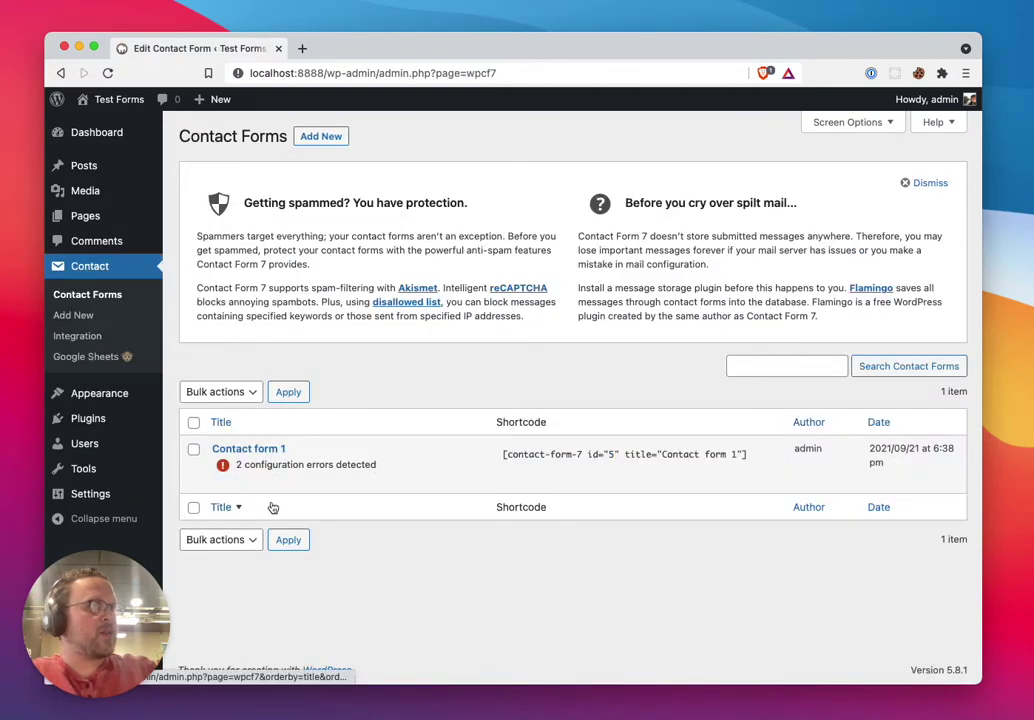
- Review Contact form 1's Google Sheets tab, then open the Sheet Monkey dashboard from the plugin's Google Sheets page
mouse_move(224, 492)
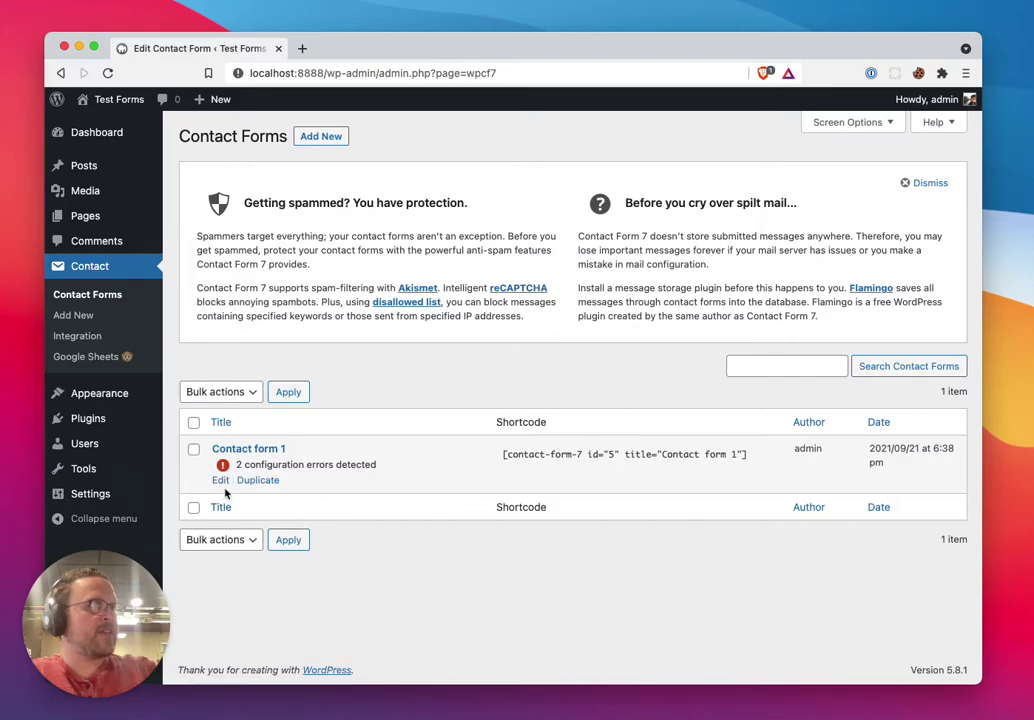
left_click(221, 483)
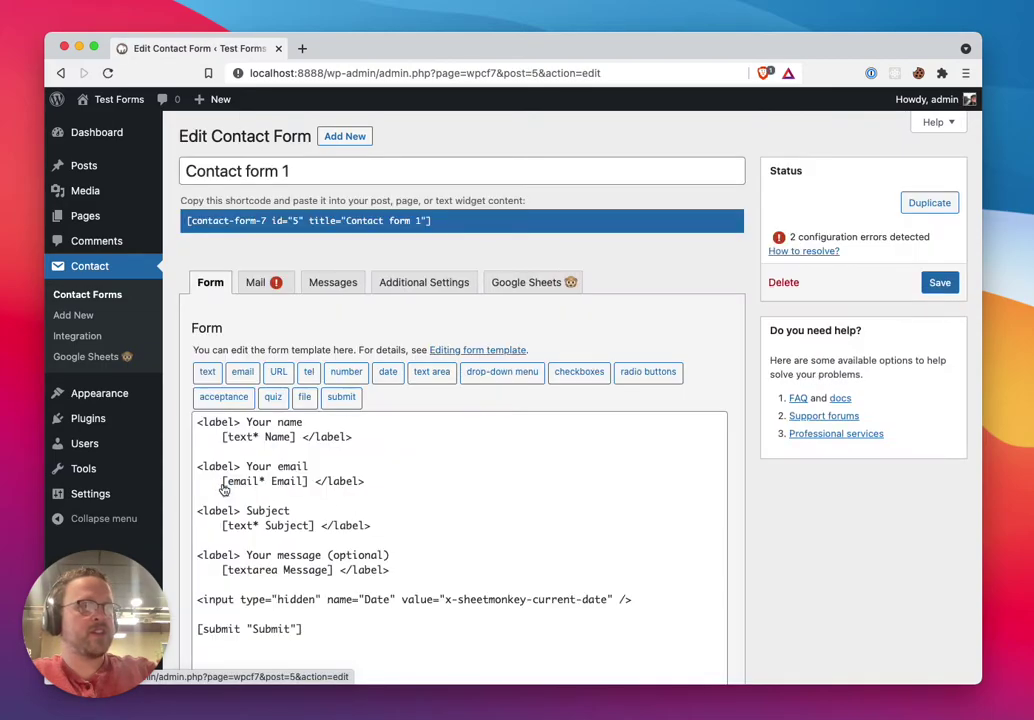
left_click(526, 281)
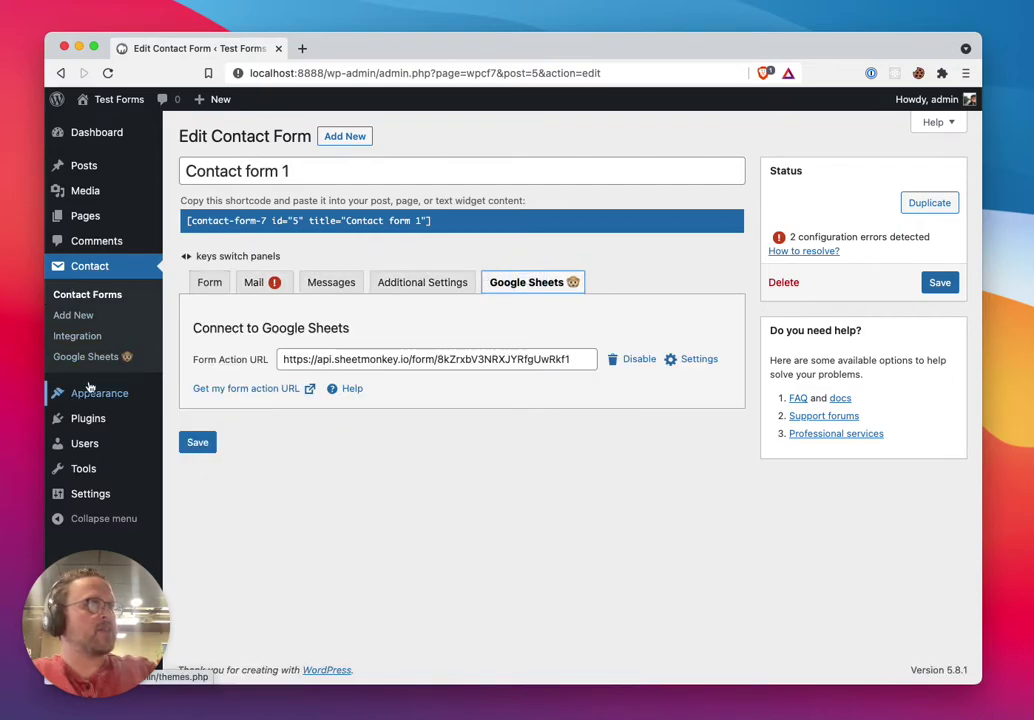
left_click(125, 359)
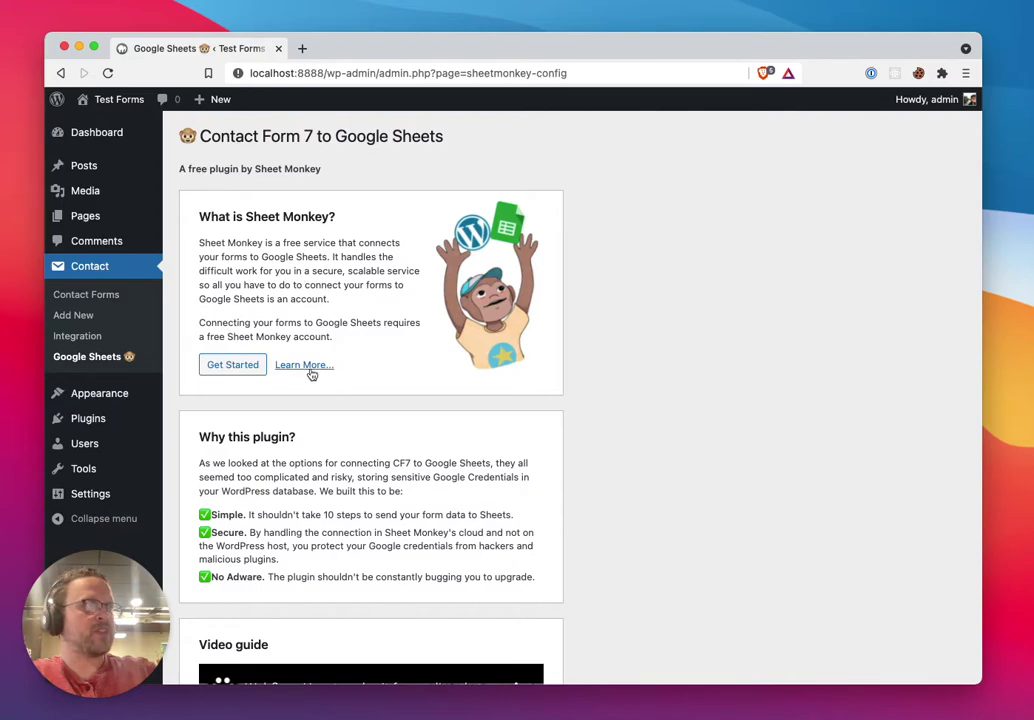
left_click(231, 366)
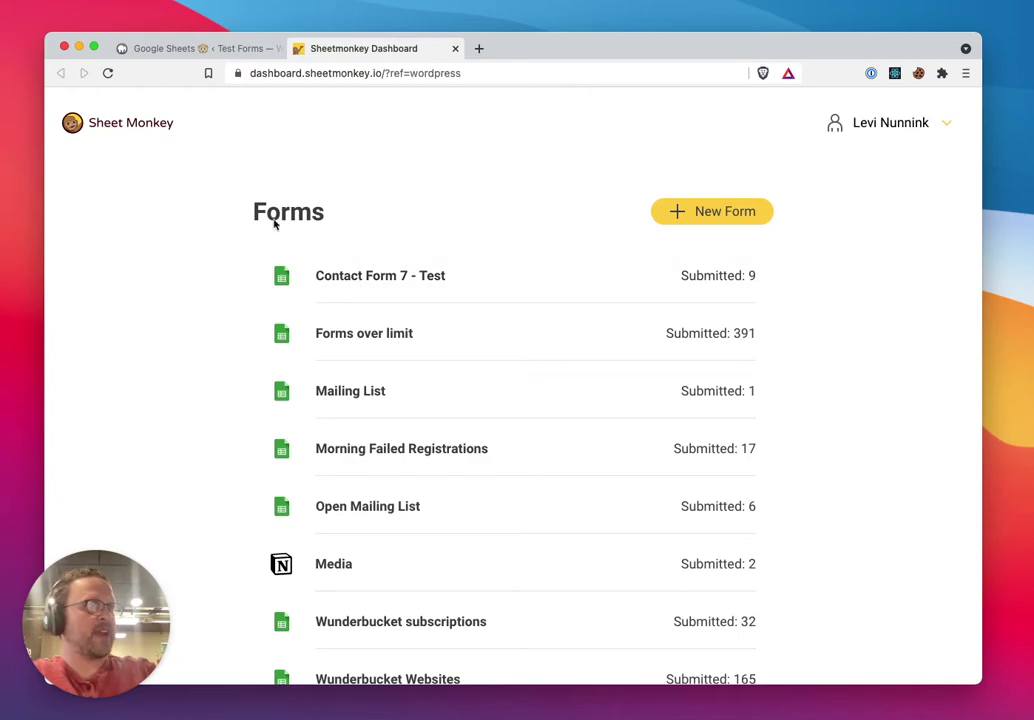
- Create and save a new Sheet Monkey form that writes to a Google Sheet from the Blank Sheet template
left_click(688, 210)
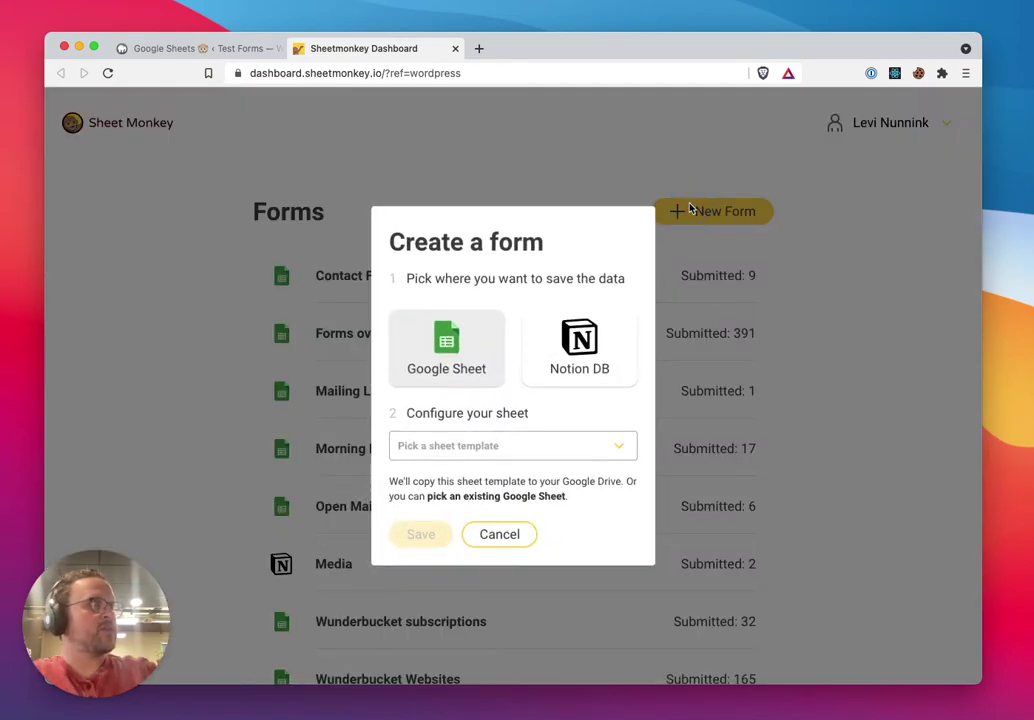
left_click(480, 446)
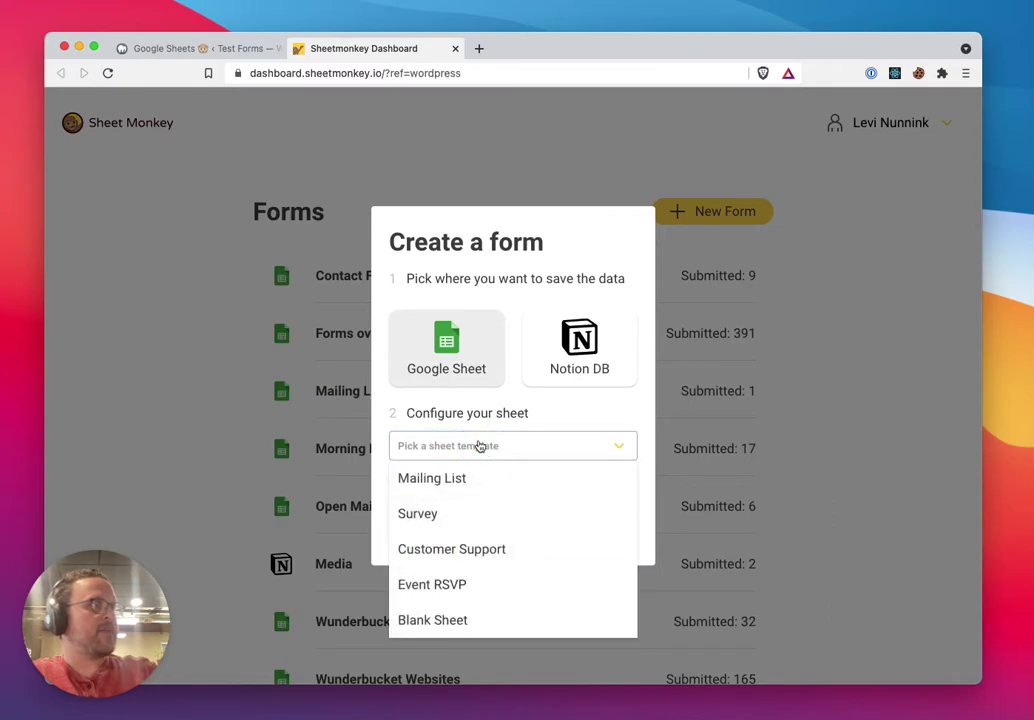
left_click(476, 619)
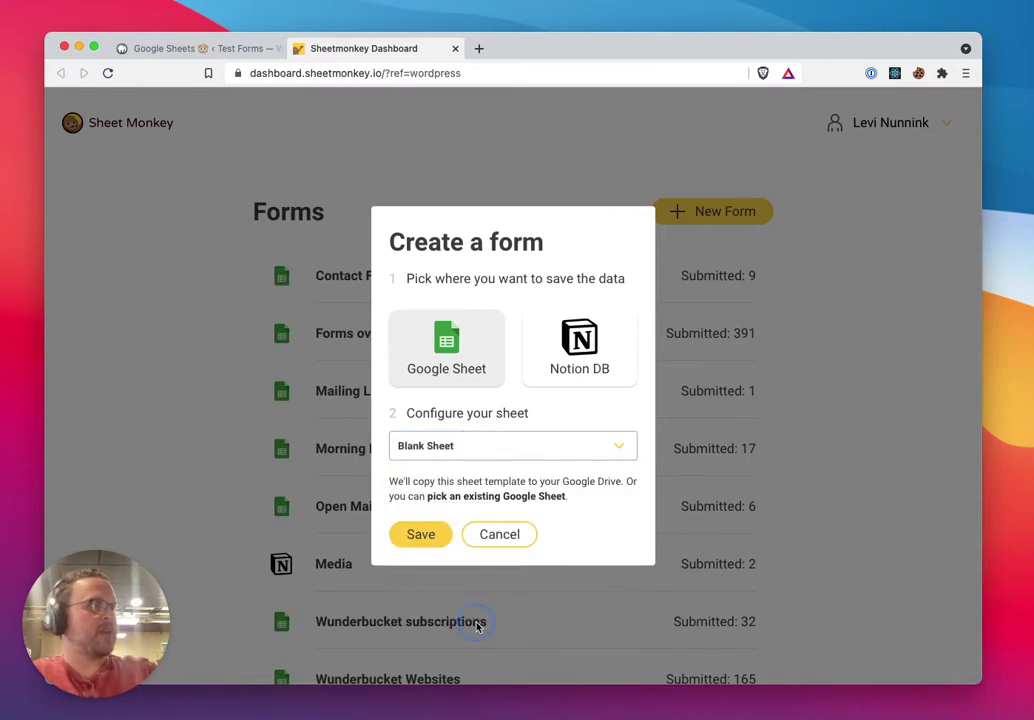
left_click(413, 538)
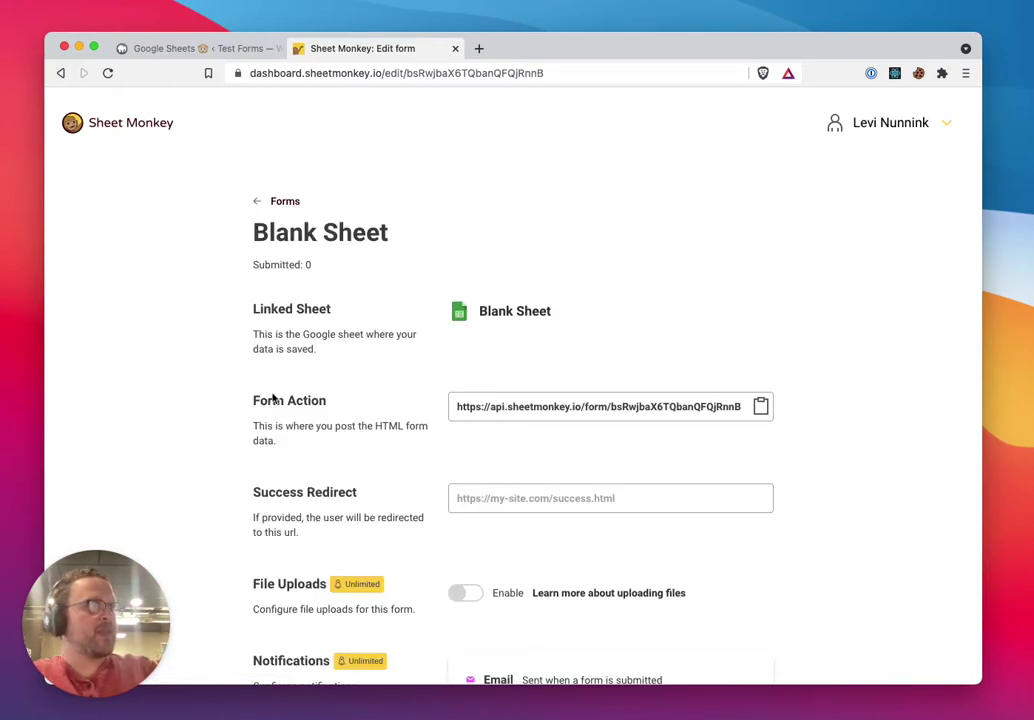
right_click(514, 316)
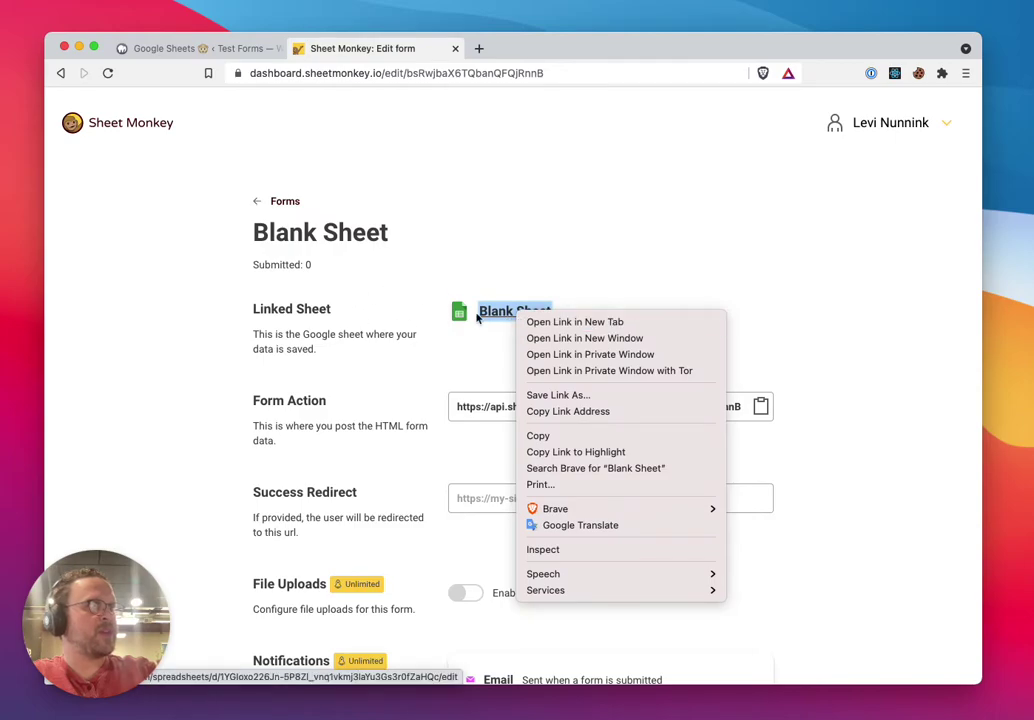
- Open the linked Blank Sheet spreadsheet in a new tab and retitle it 'Contact Form'
left_click(545, 321)
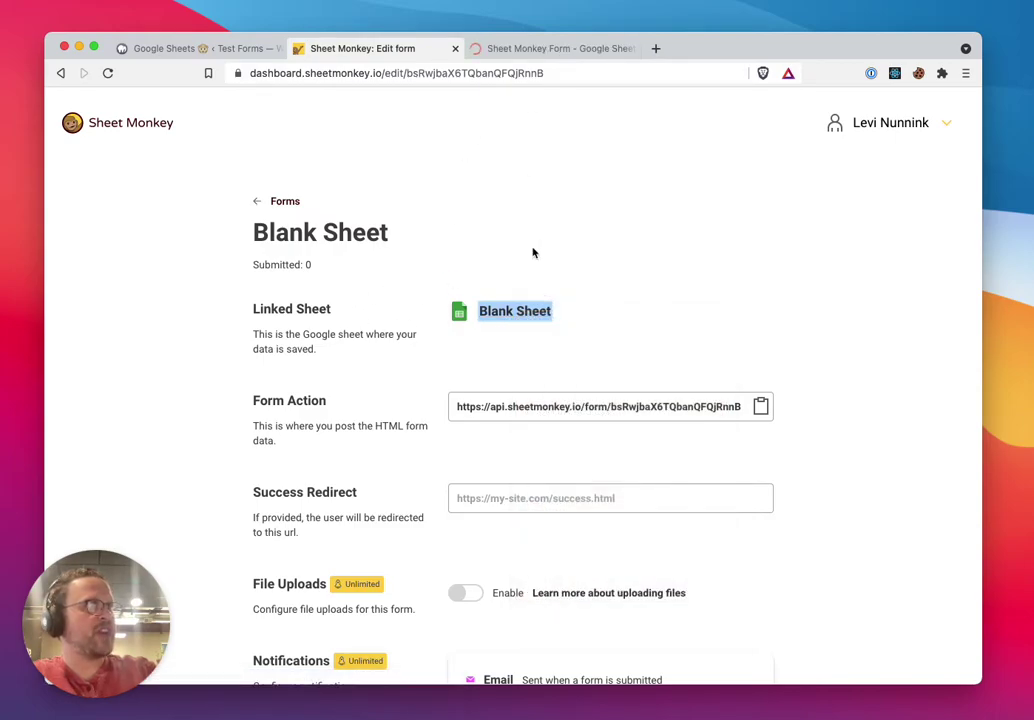
left_click(538, 48)
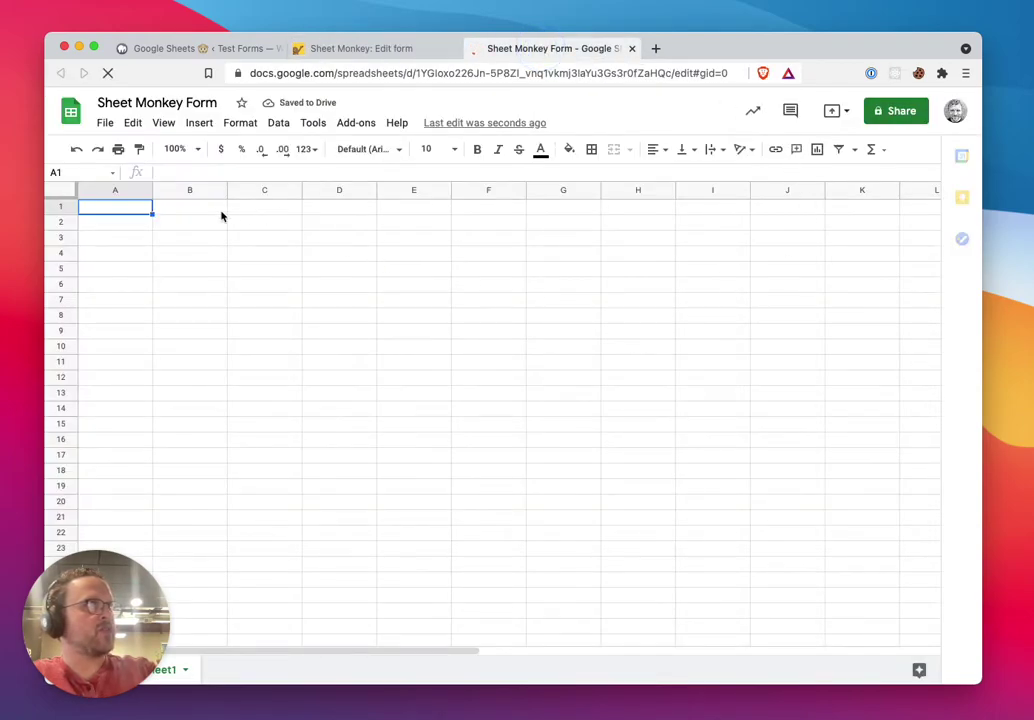
left_click(209, 103)
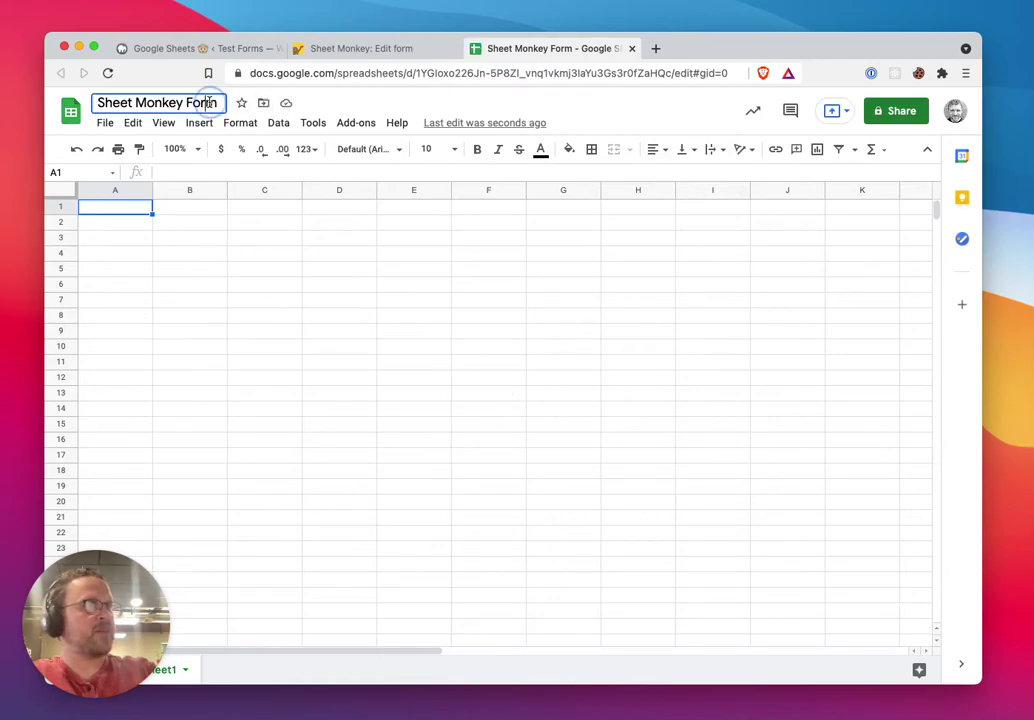
double_click(209, 103)
key("super+a")
type("Contact Form")
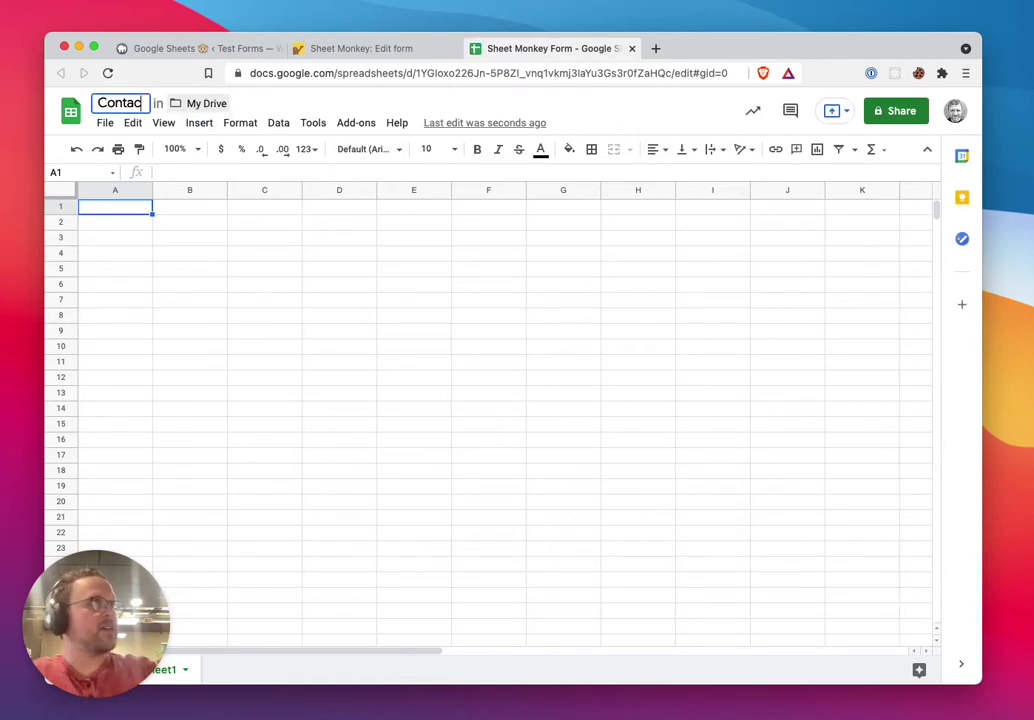
left_click(466, 333)
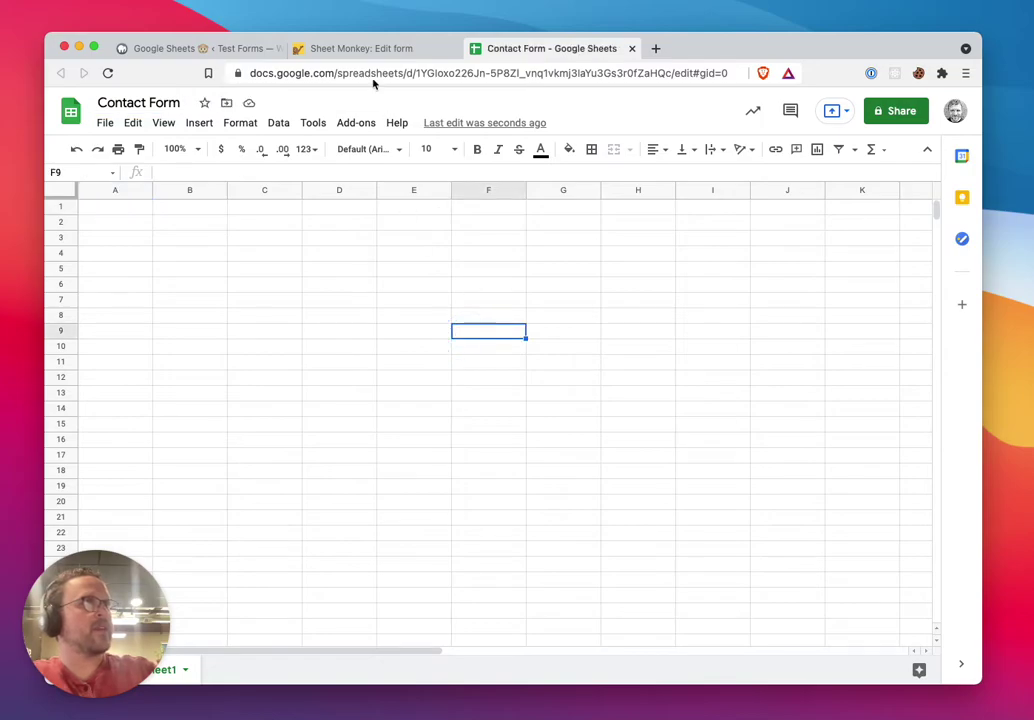
left_click(402, 48)
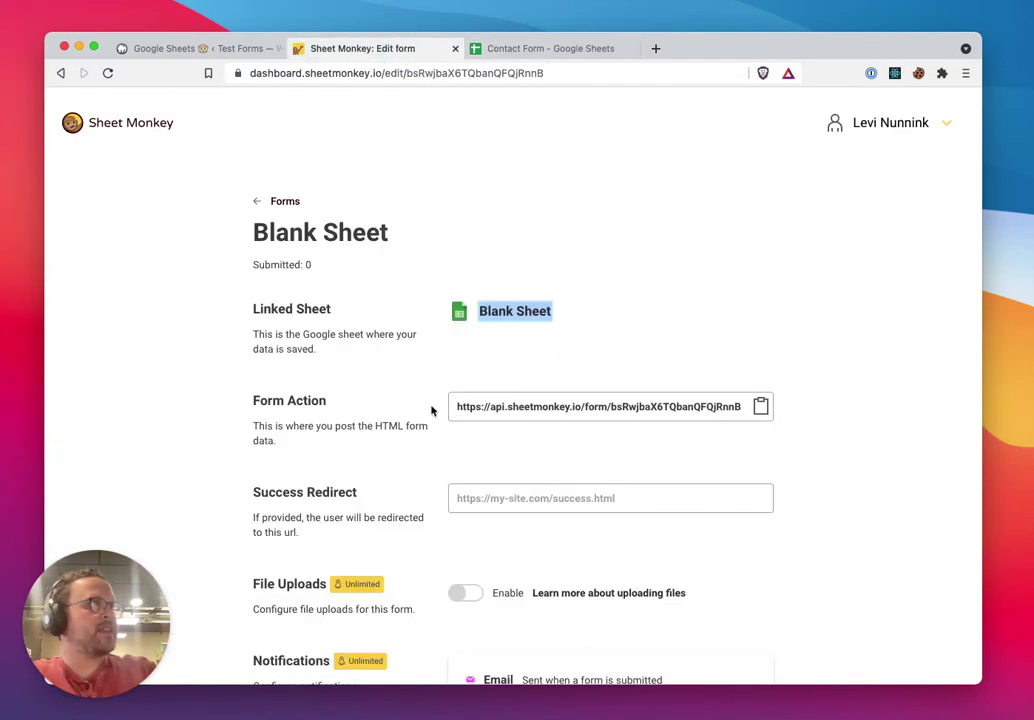
- Copy the Sheet Monkey form's Form Action URL and go back to WordPress's Contact Forms list
left_click(590, 462)
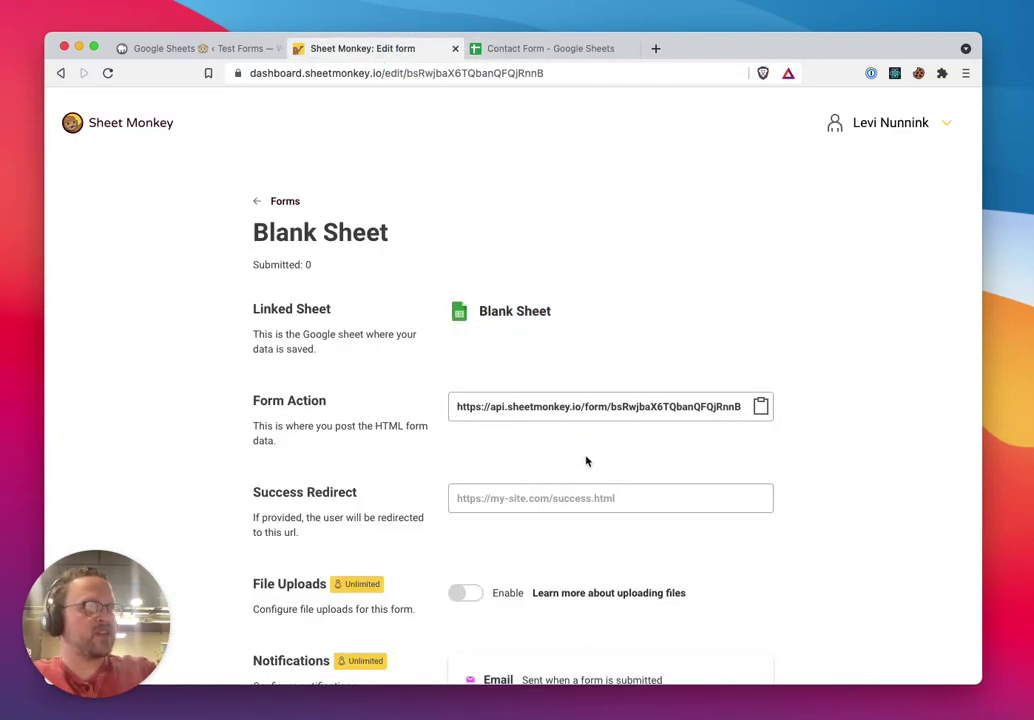
left_click(763, 410)
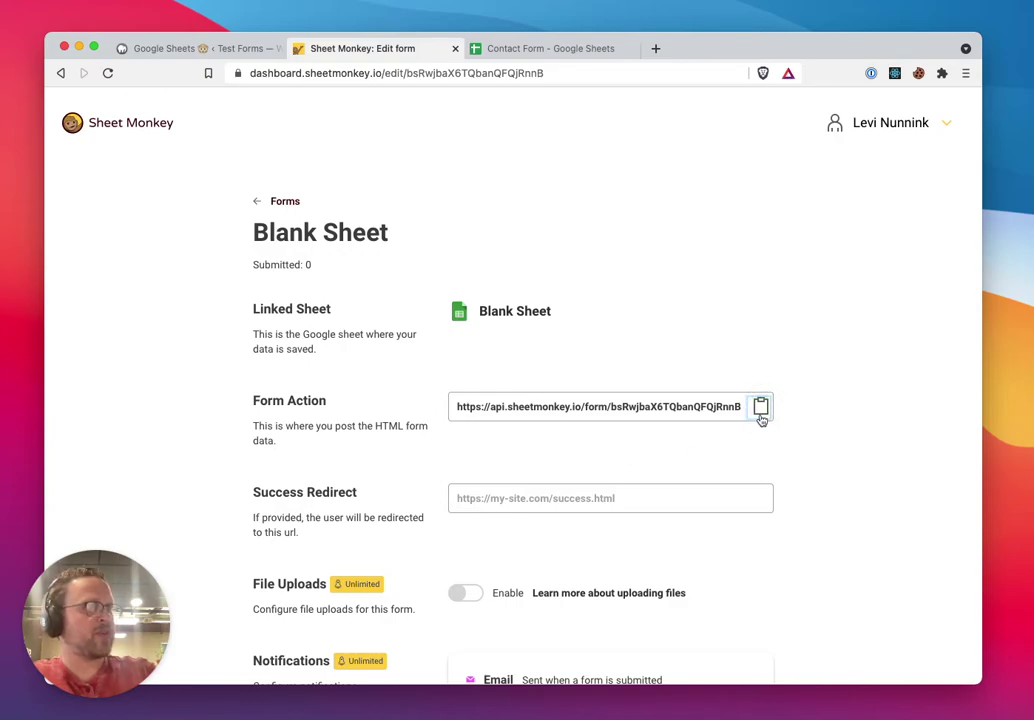
left_click(160, 50)
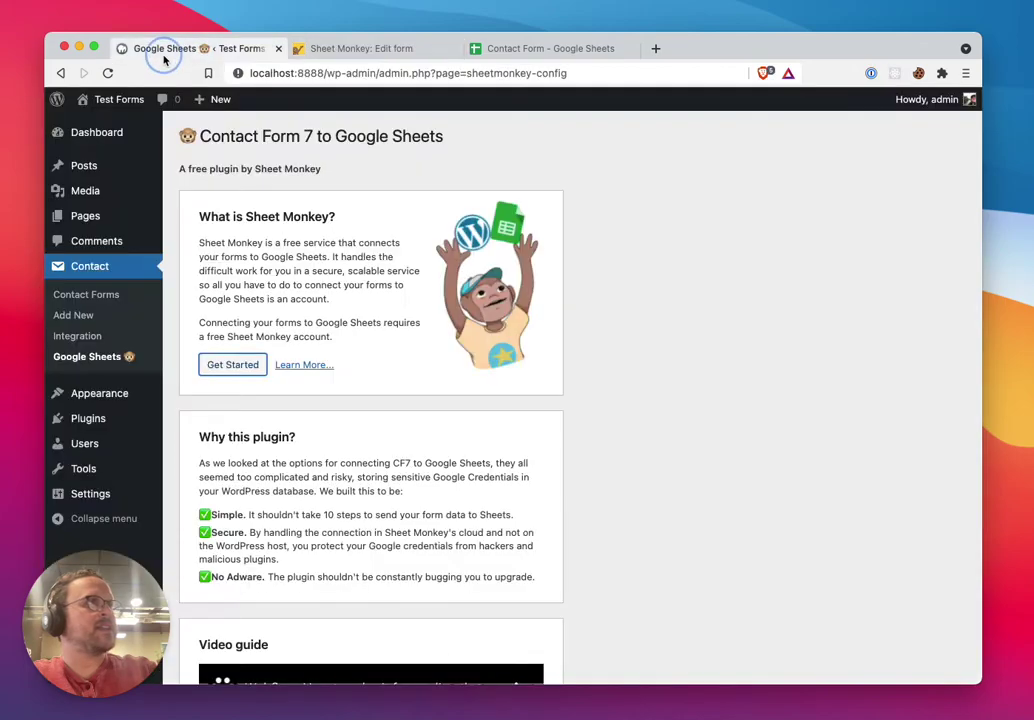
left_click(83, 300)
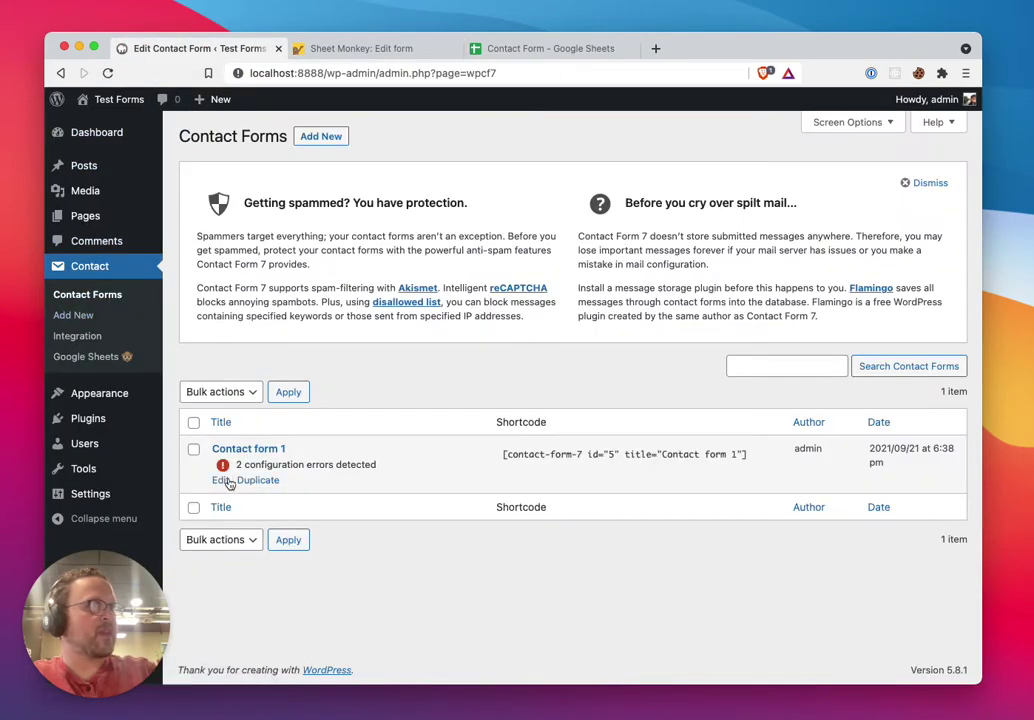
- Replace Contact form 1's Google Sheets form action URL with the new Sheet Monkey URL and save
left_click(226, 481)
left_click(512, 284)
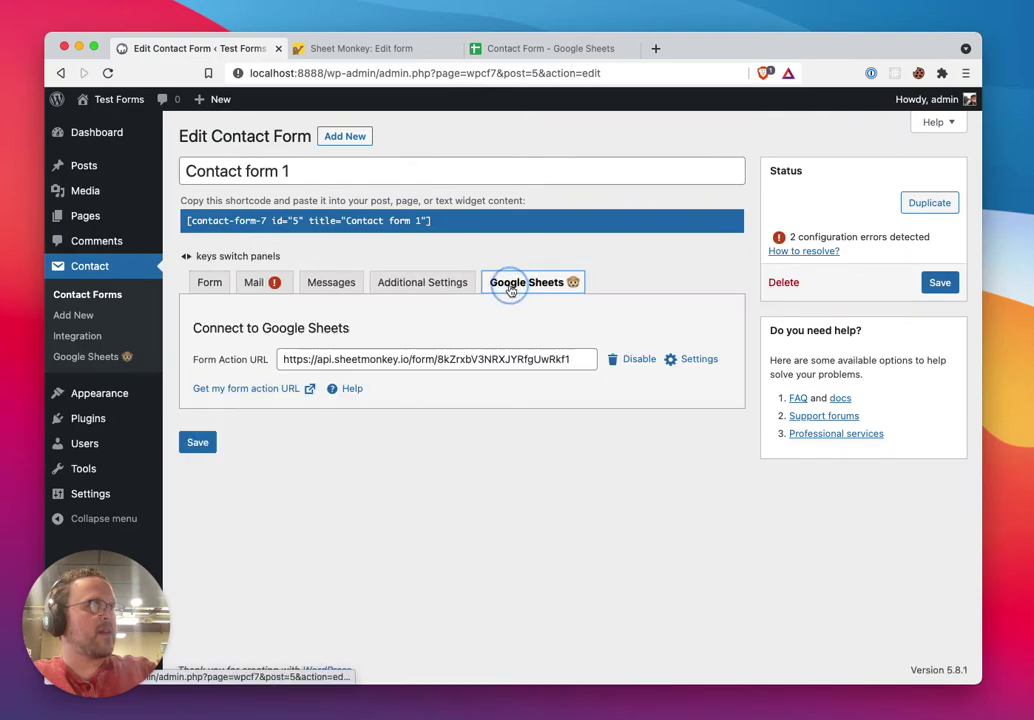
triple_click(411, 360)
right_click(413, 360)
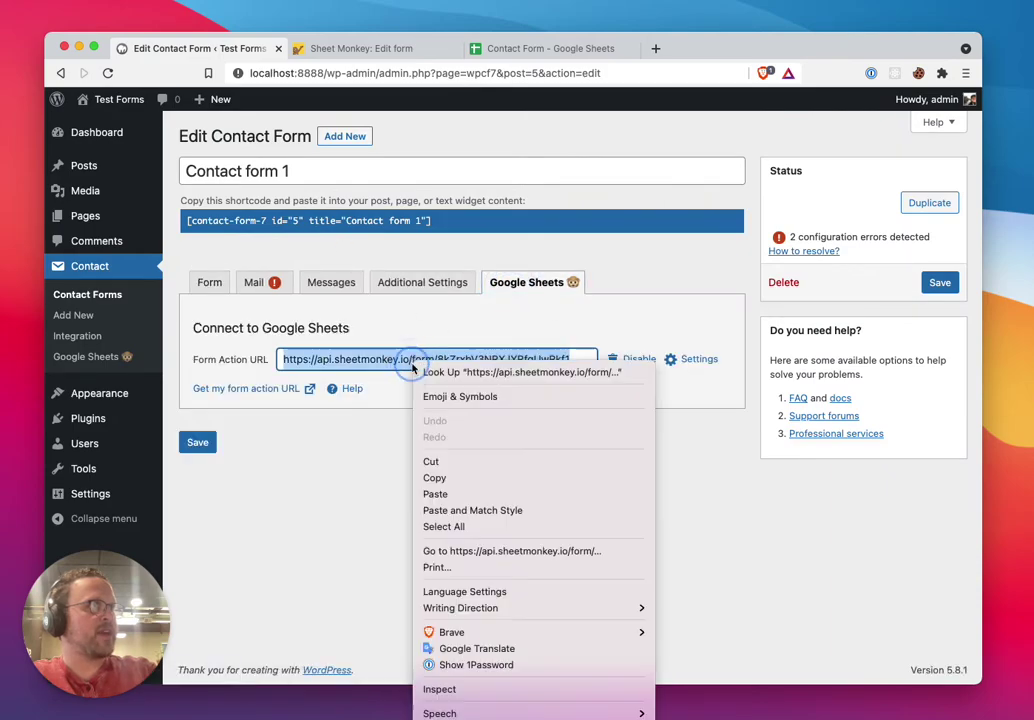
left_click(451, 496)
left_click(197, 443)
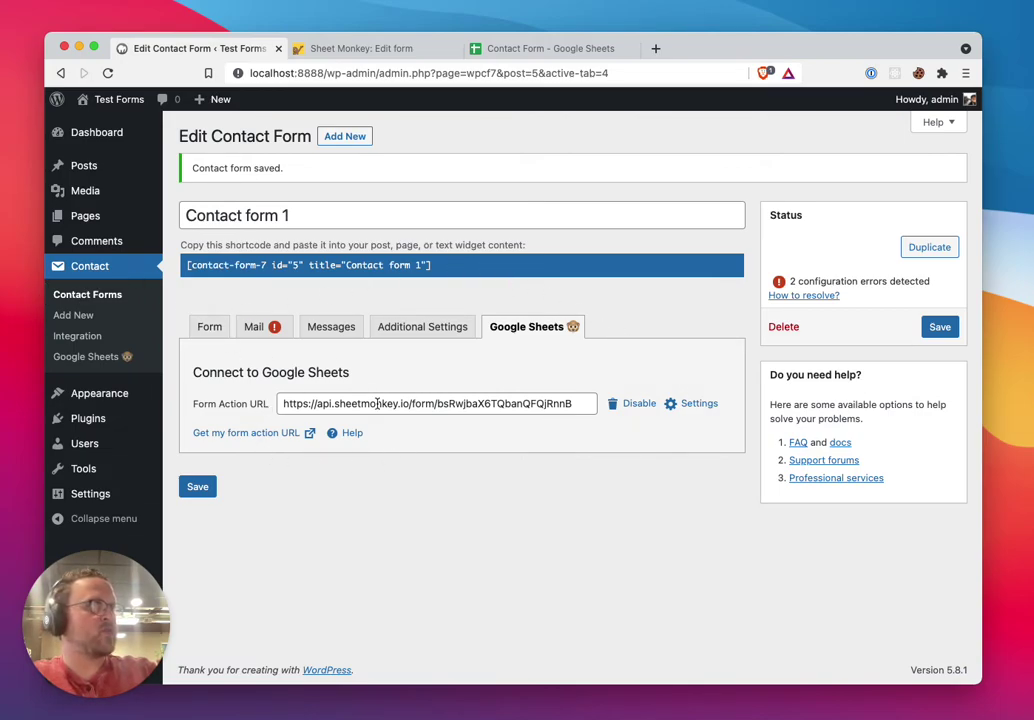
left_click(538, 49)
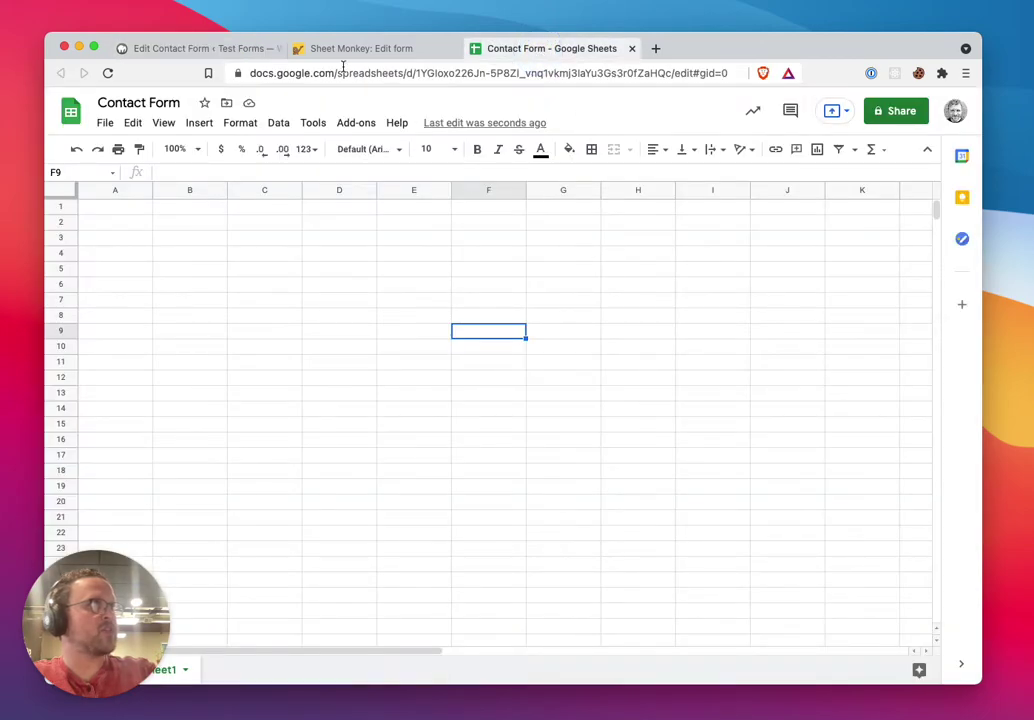
- View the published Contact page from the All Pages list and scroll down to its form
left_click(190, 47)
mouse_move(88, 168)
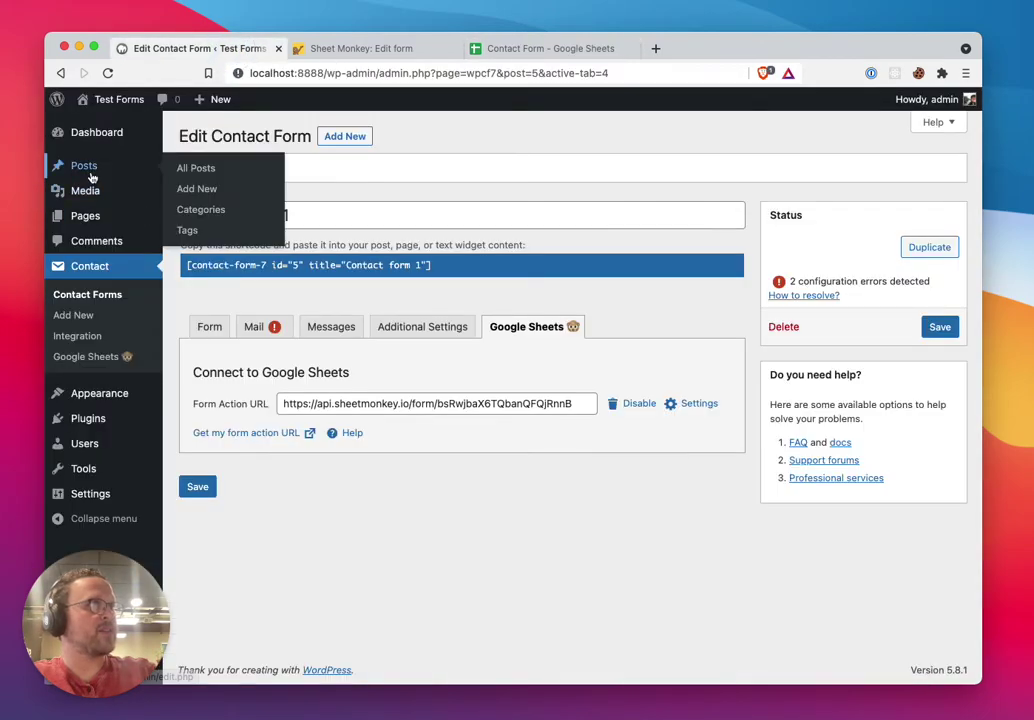
left_click(193, 170)
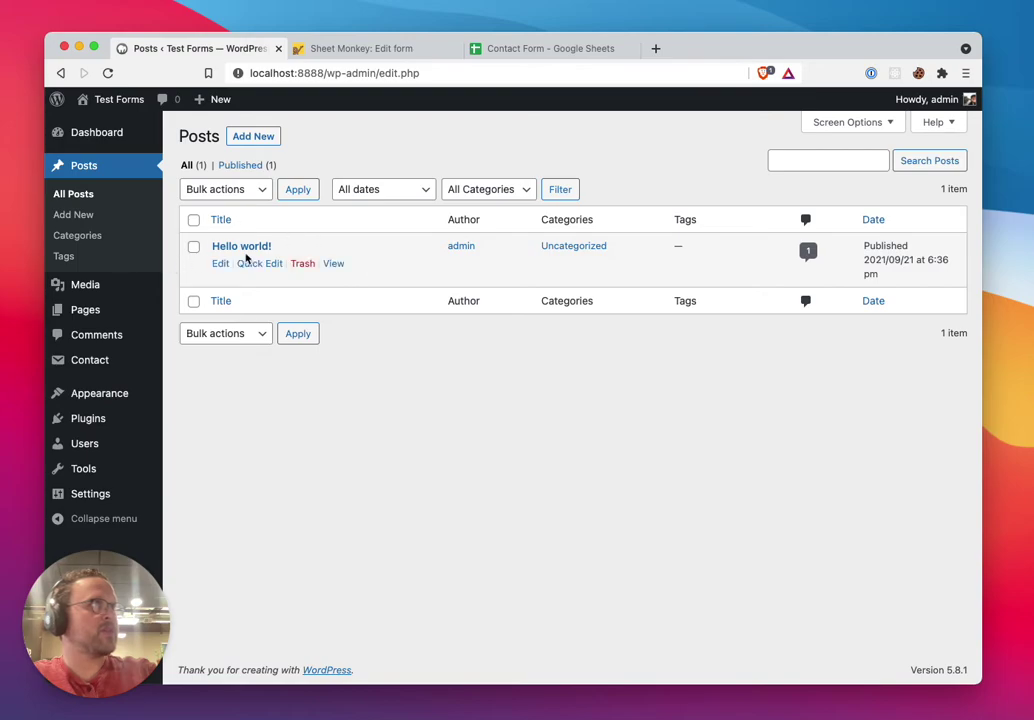
mouse_move(95, 318)
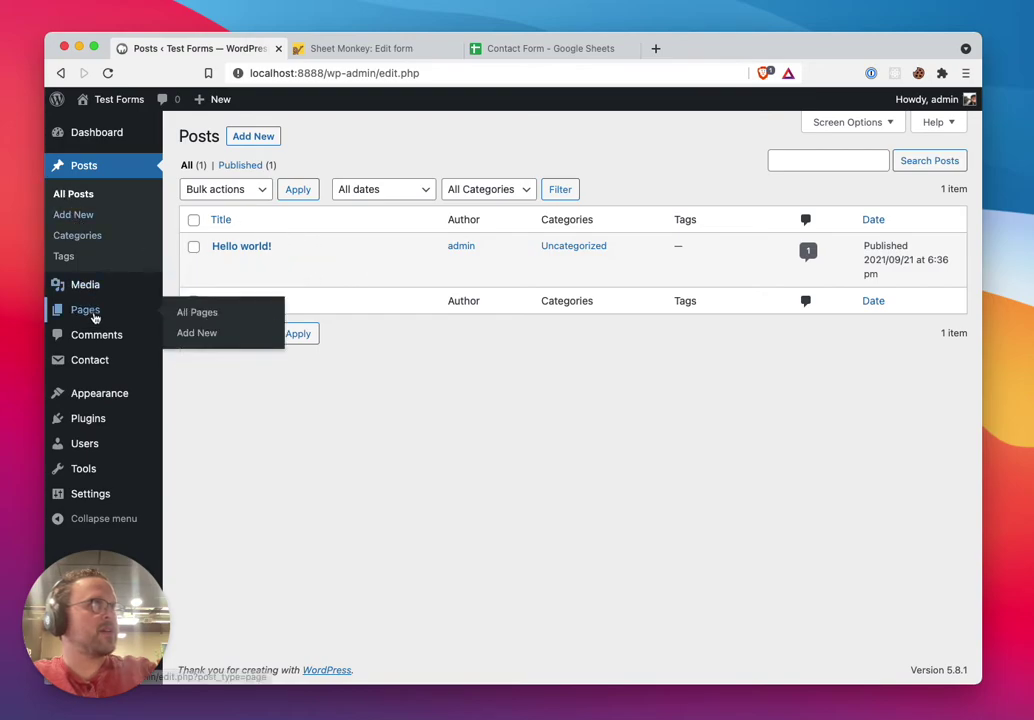
left_click(187, 312)
left_click(334, 266)
scroll(385, 231, "down", 3)
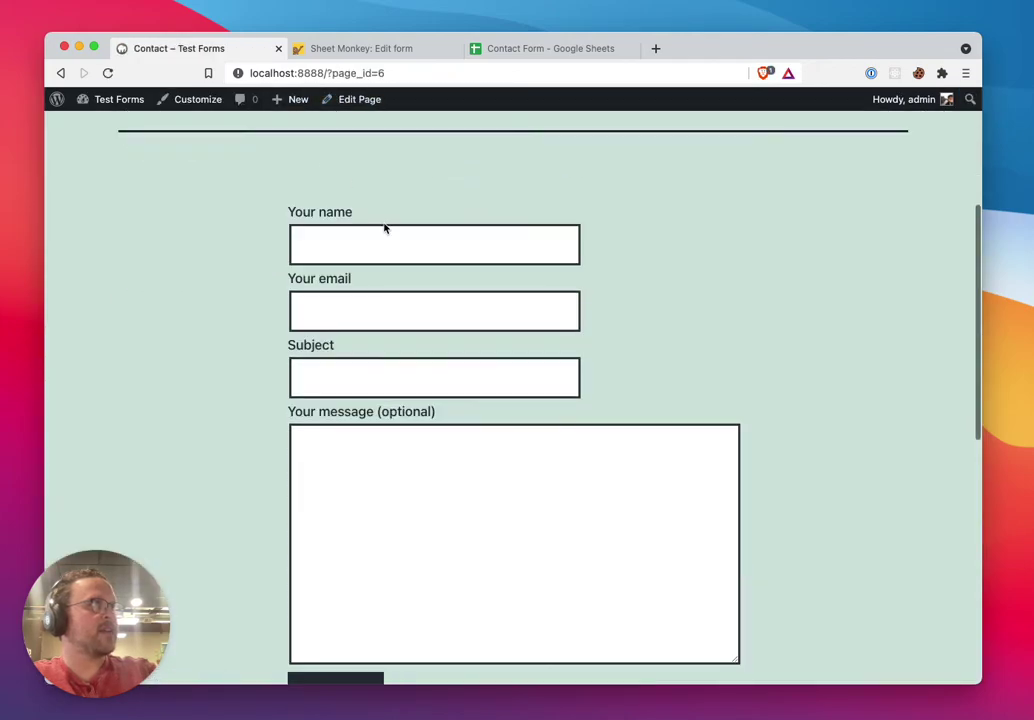
- Fill in a test name and e-mail, subject 'Testing this email', and a two-line 'Blah' / 'Blah Blah' message
left_click(371, 249)
type("Lervivi")
key("Tab")
type("levi@test")
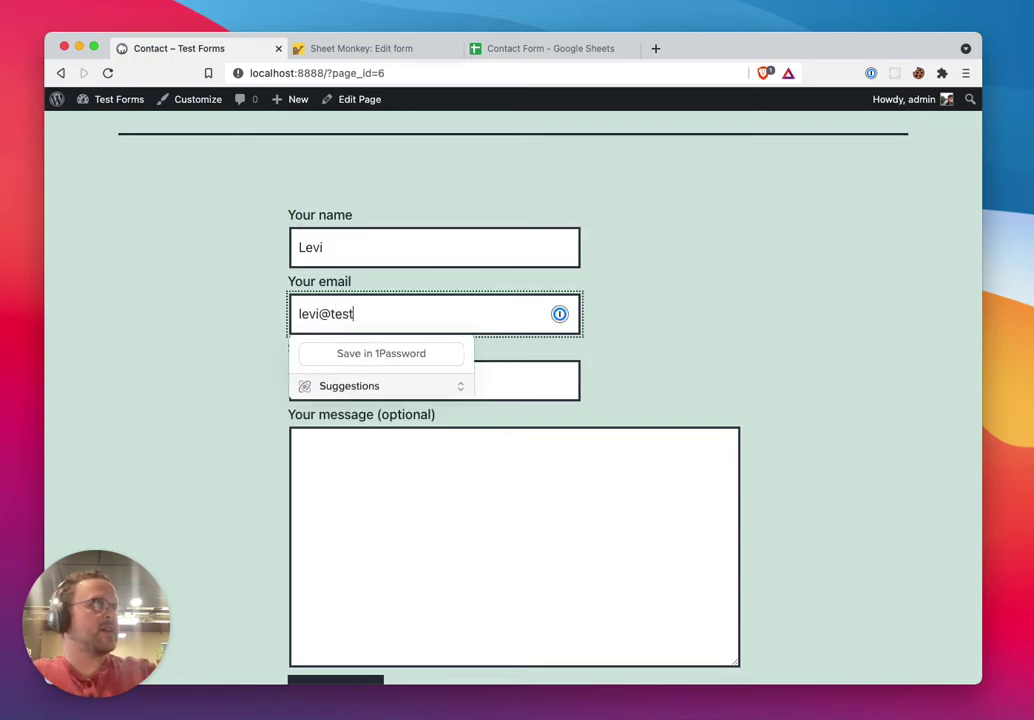
type(".com")
key("Tab")
type("Test")
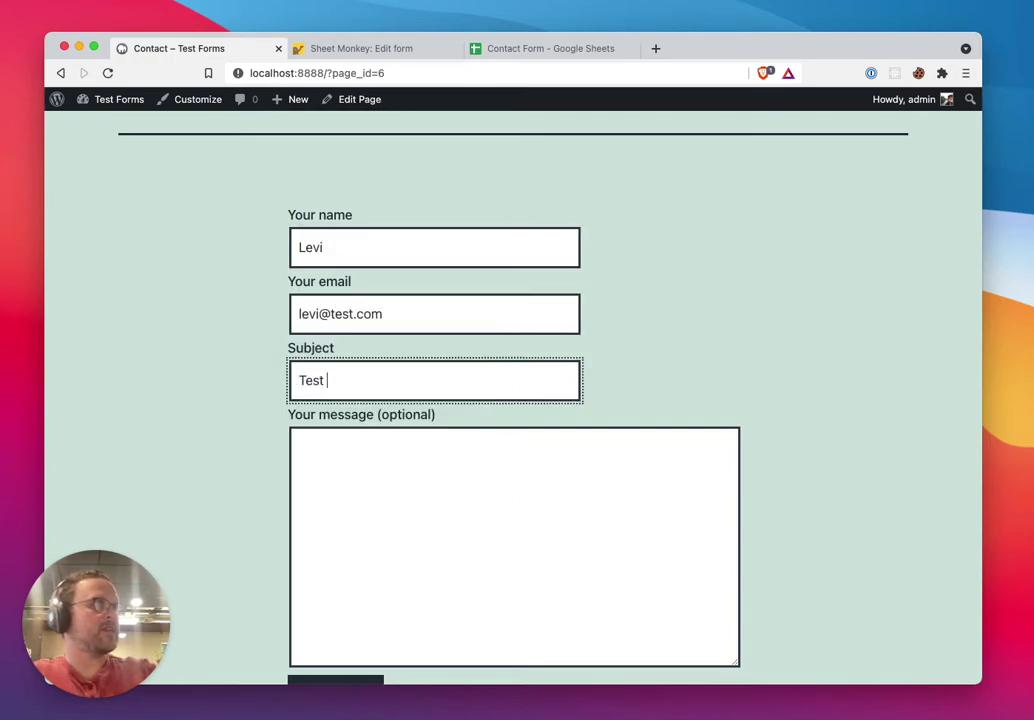
type("ing this email")
key("Tab")
type("Blah")
key("Return")
type("Blah  Blah")
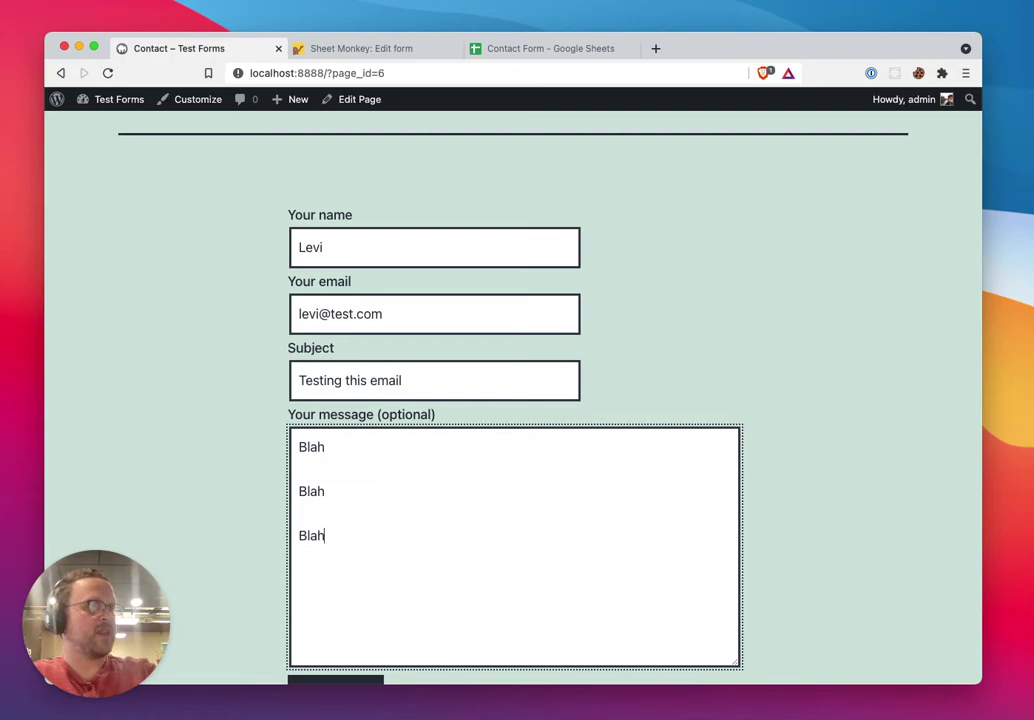
- Submit the test message and switch to the Contact Form spreadsheet
scroll(240, 275, "down", 2)
scroll(240, 275, "down", 3)
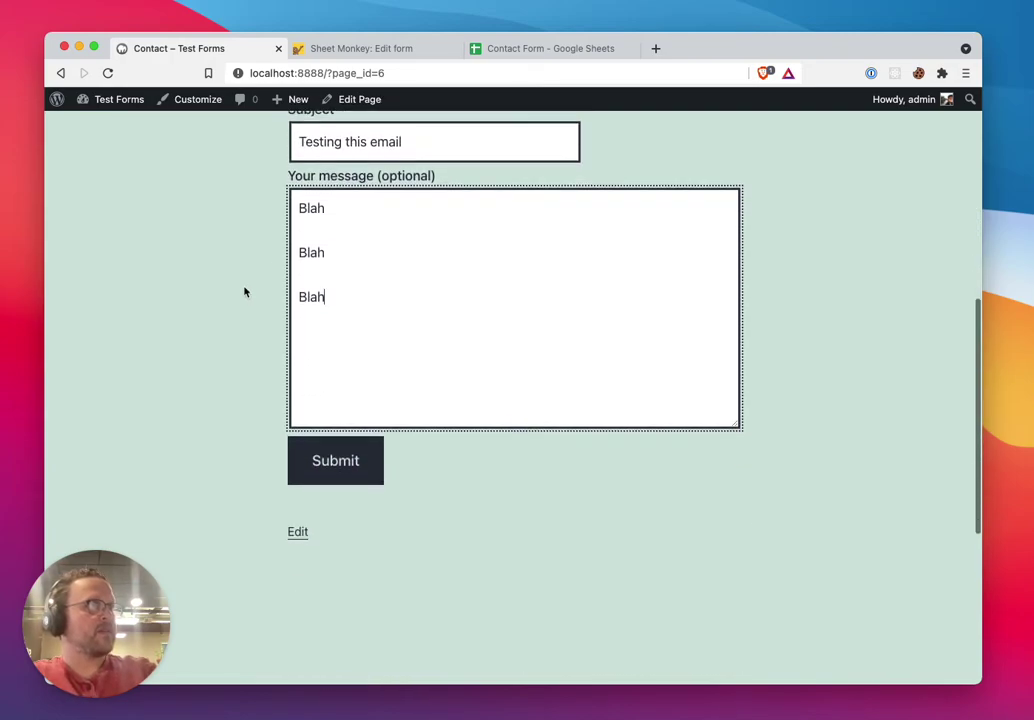
scroll(245, 291, "up", 5)
scroll(247, 298, "down", 6)
left_click(338, 415)
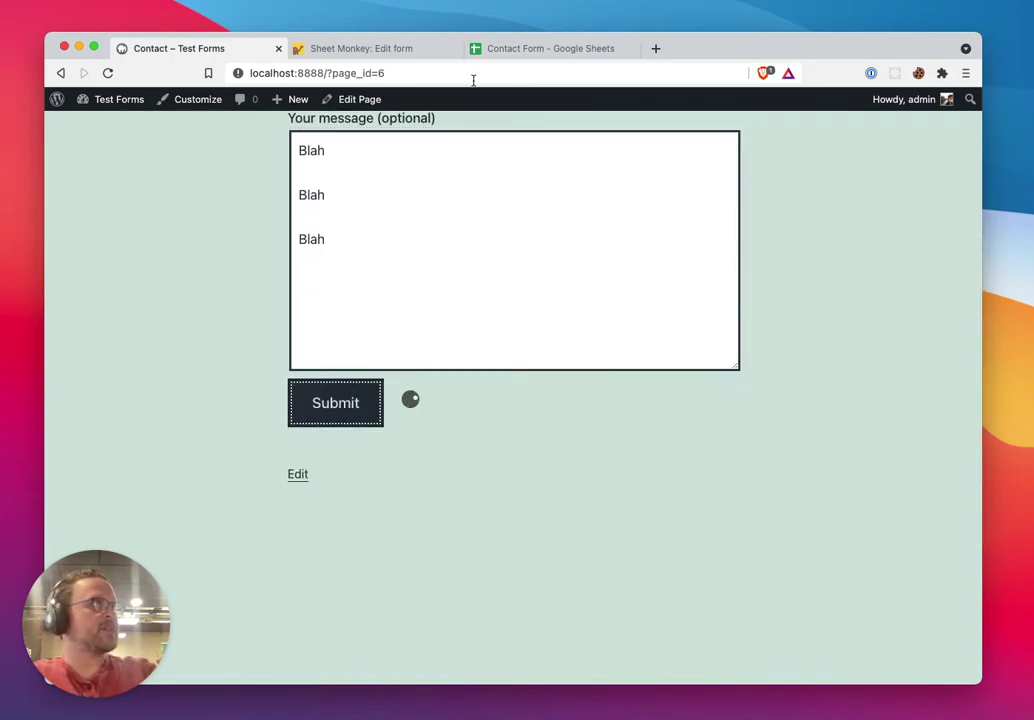
scroll(469, 342, "up", 2)
scroll(467, 340, "down", 2)
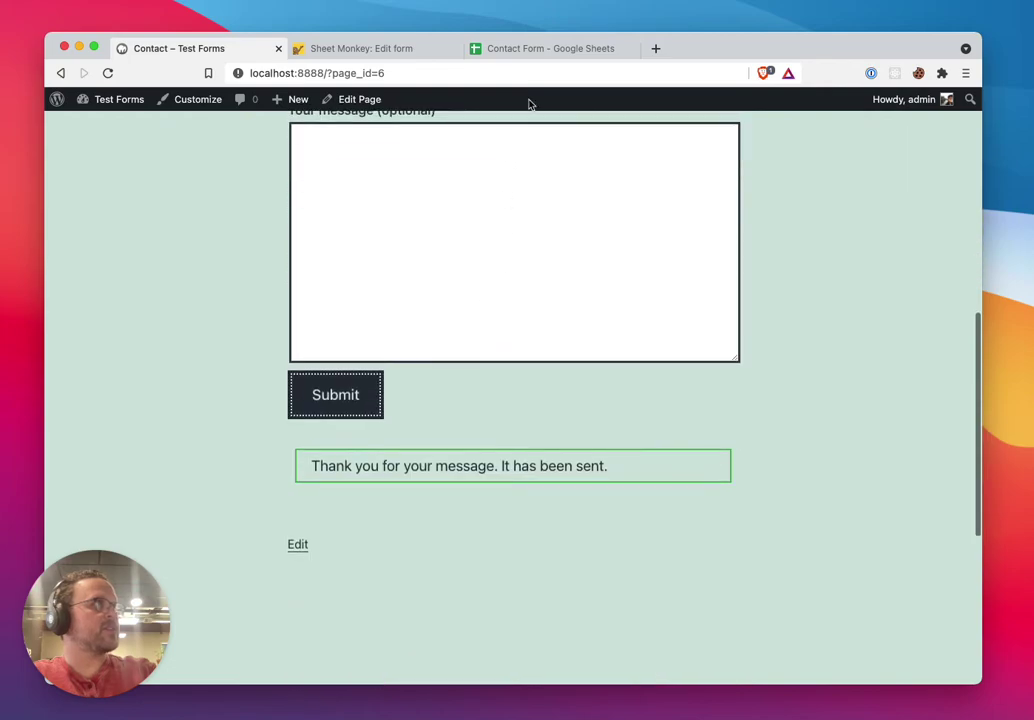
left_click(530, 50)
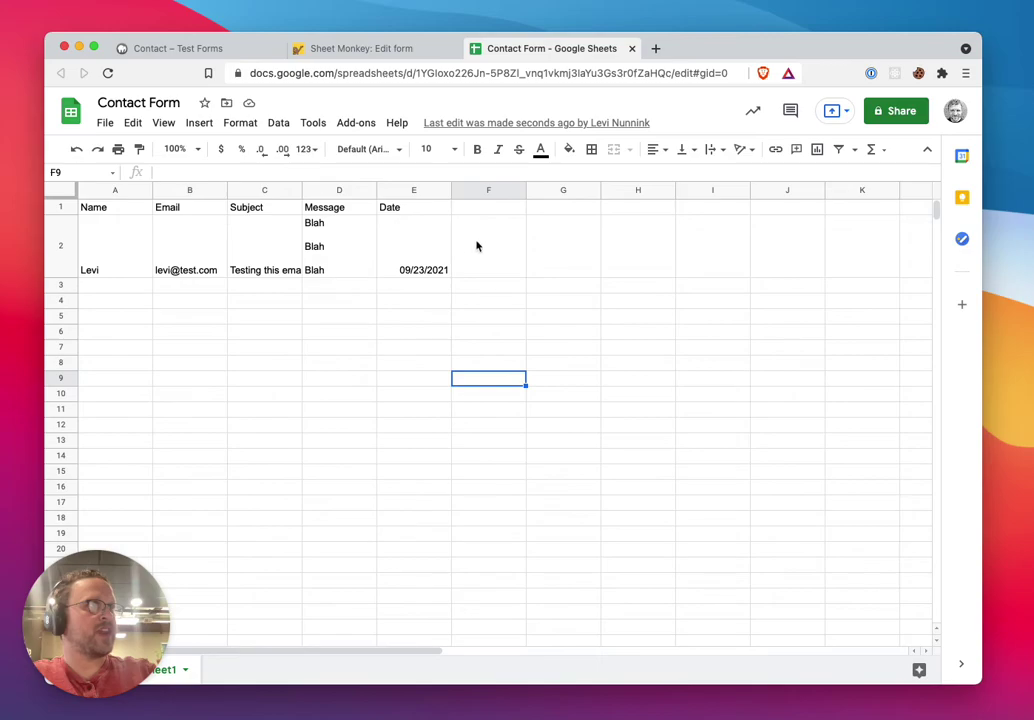
- Check the submitted date, email and name in row 2 (E2, B2, A2), then return to the Contact page
left_click(429, 258)
left_click(185, 248)
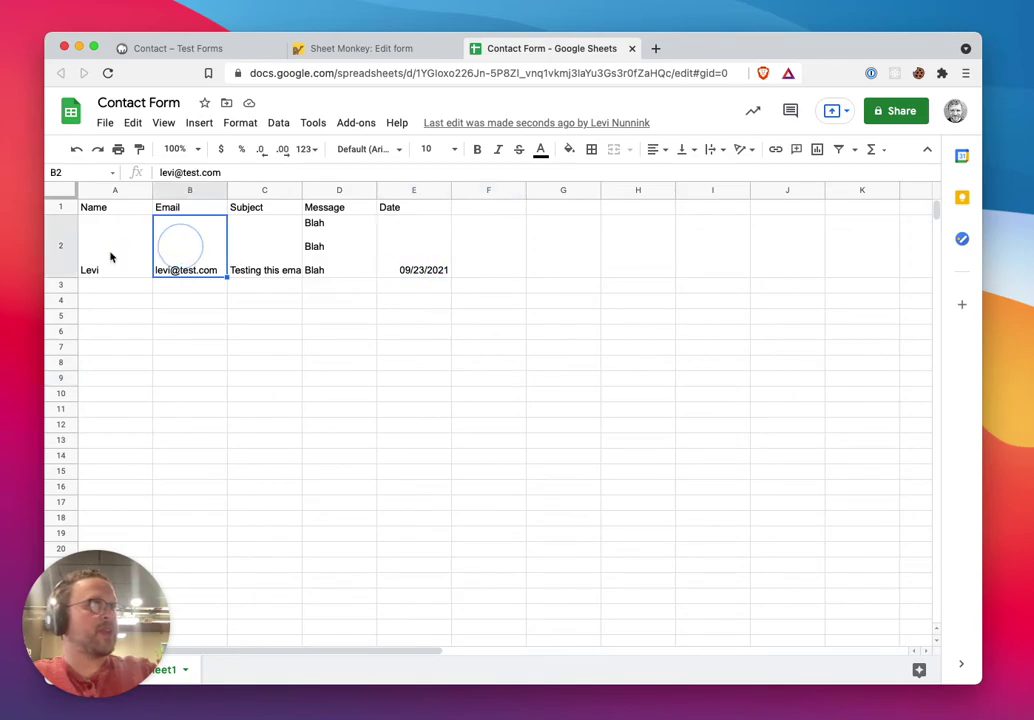
left_click(108, 256)
left_click(374, 316)
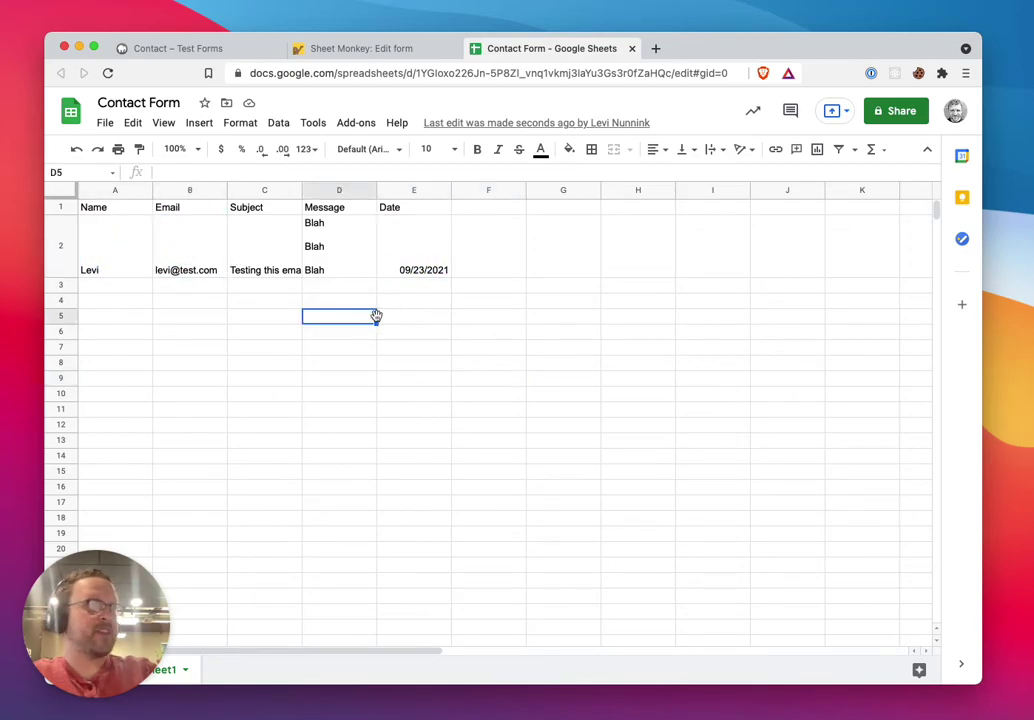
left_click(226, 52)
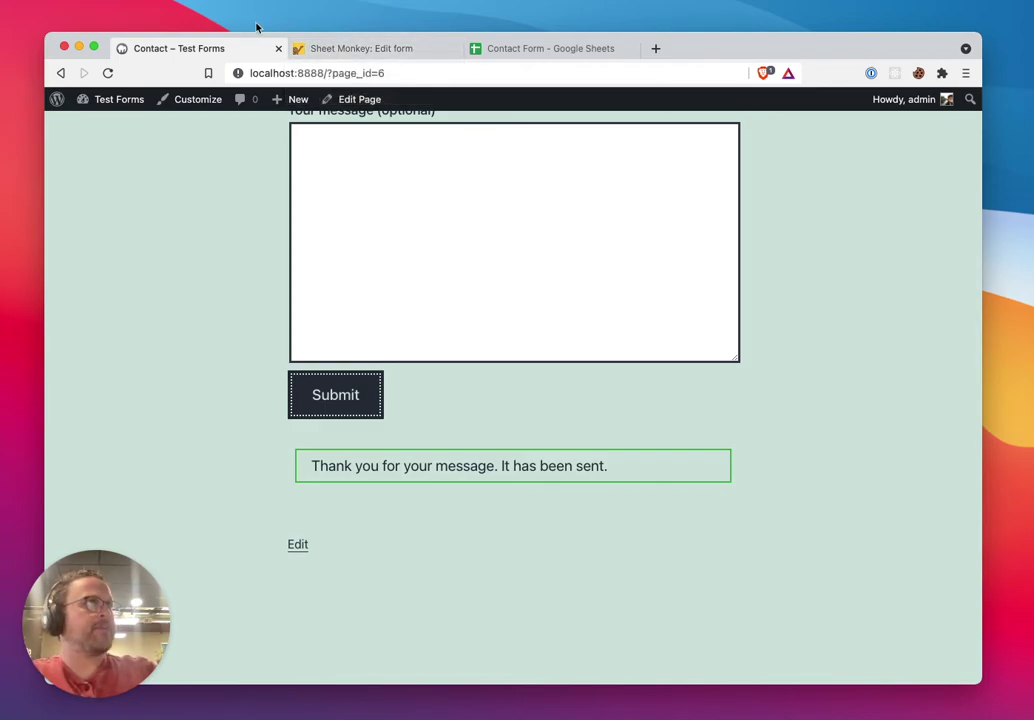
- Navigate back from the Contact page to the Pages list, briefly checking the Sheet Monkey tab
right_click(242, 130)
left_click(245, 133)
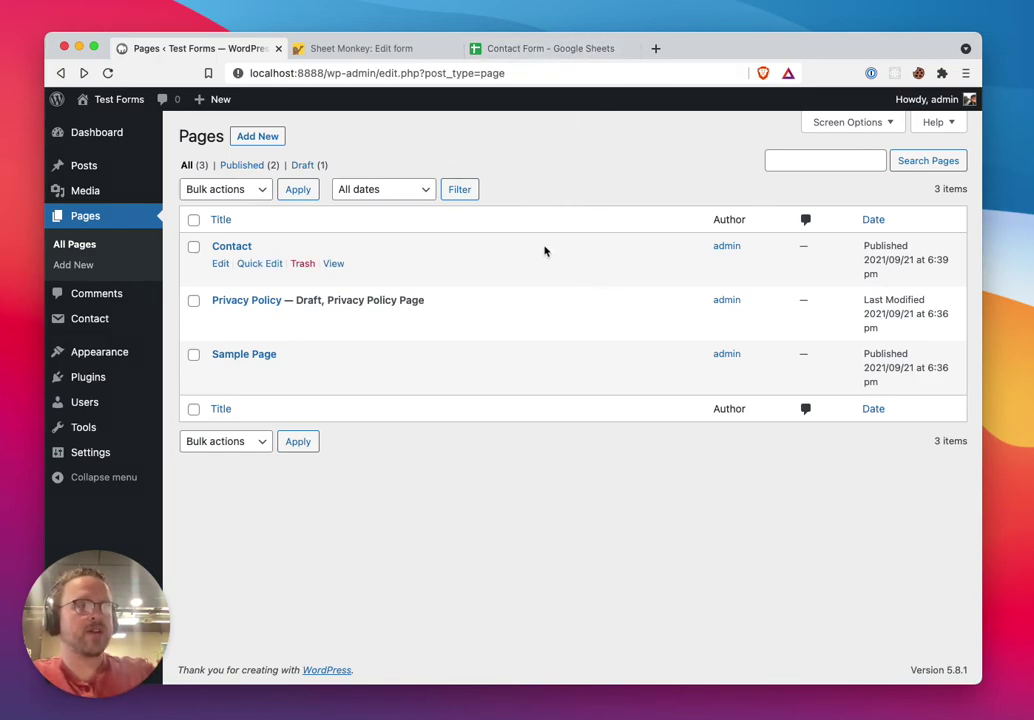
left_click(335, 48)
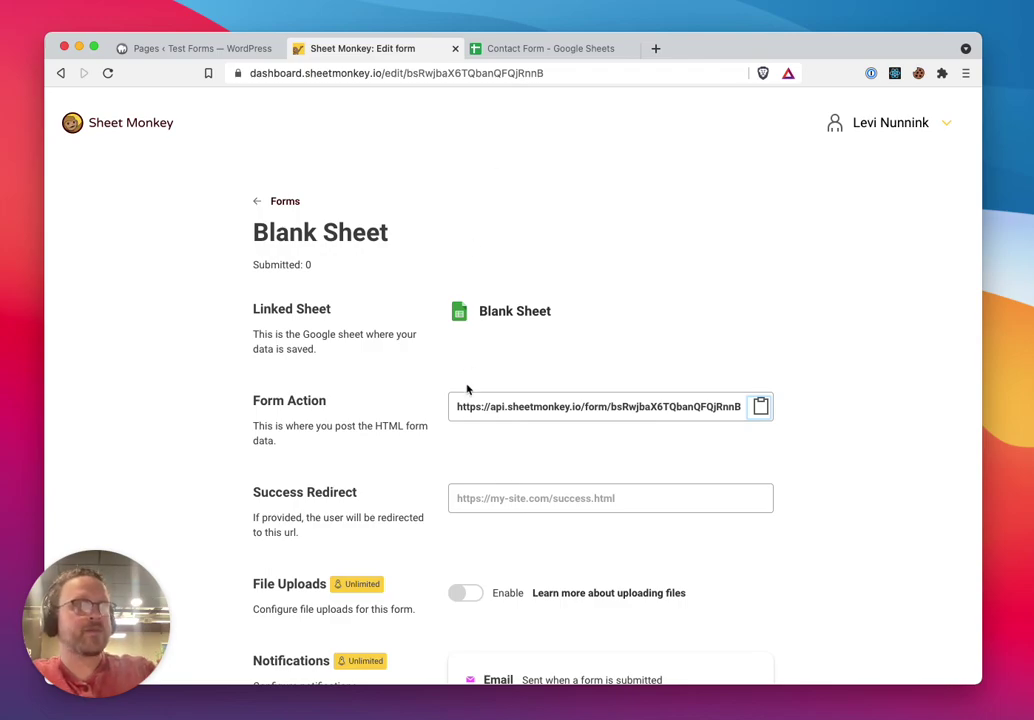
left_click(197, 50)
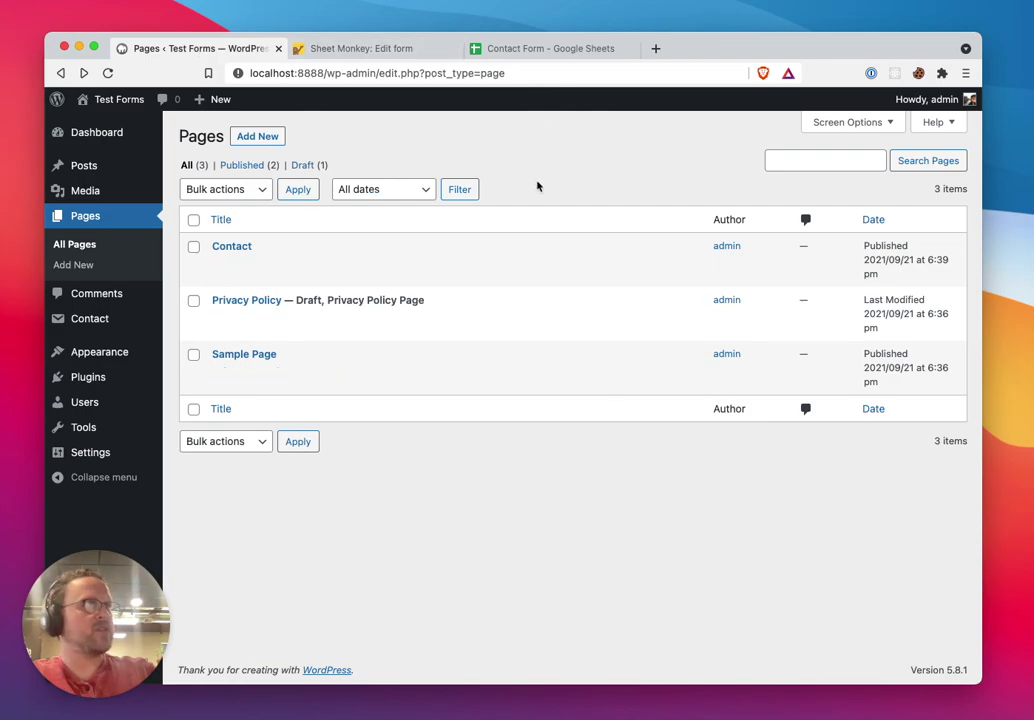
mouse_move(420, 351)
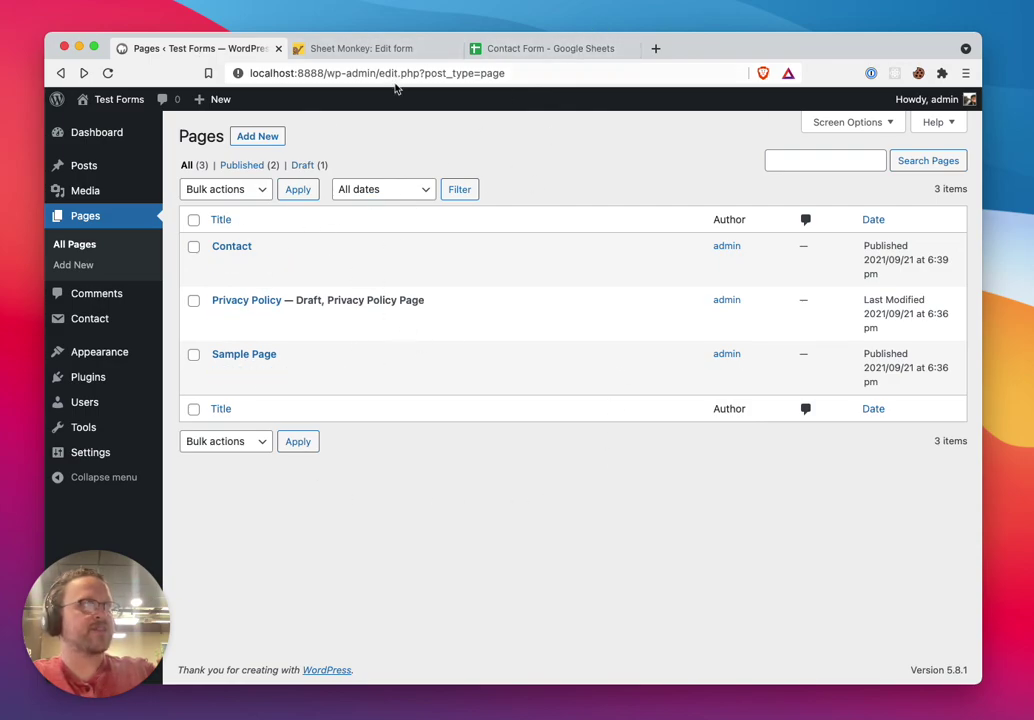